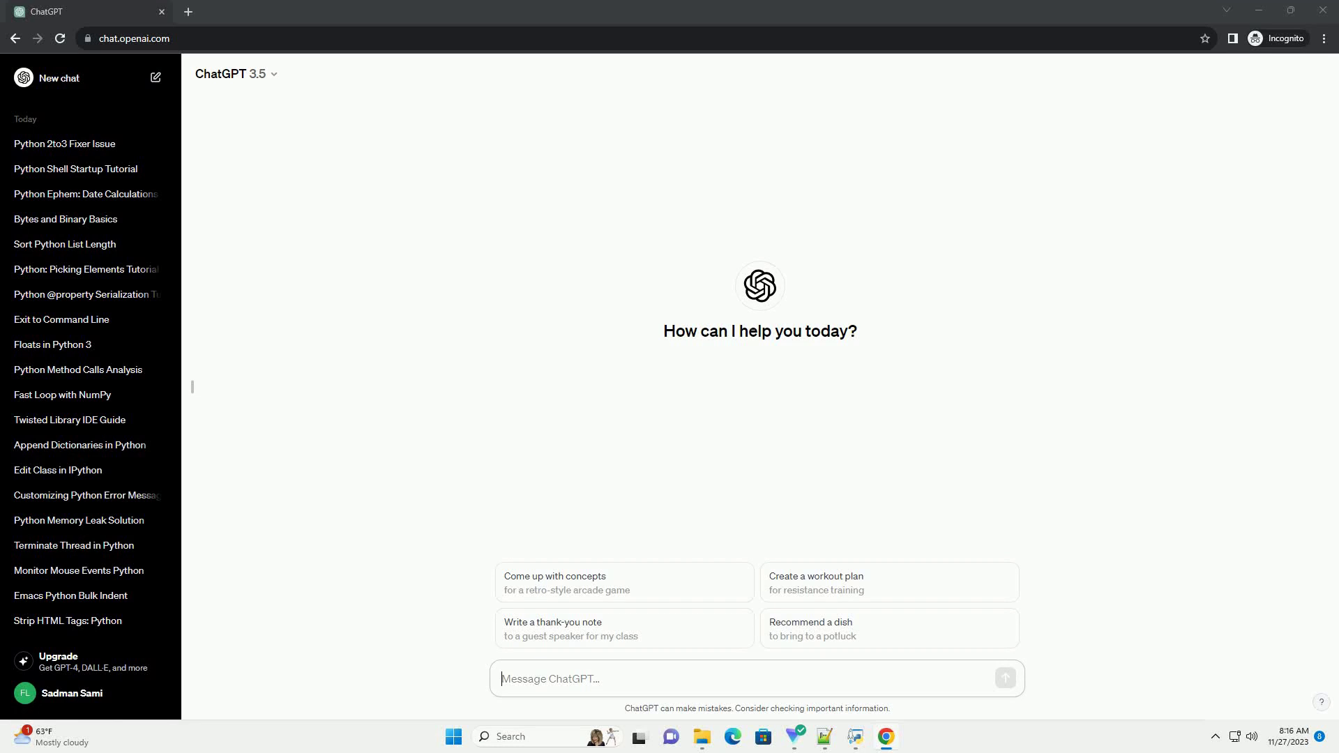
# Paste and send the prompt requesting a Ruby gems tutorial for PHP and Python with code examples
pyautogui.write('write an informative tutorial about Can you in any way interface Ruby Gems with PHP, Python, etc.? with code example')
pyautogui.press('Return')
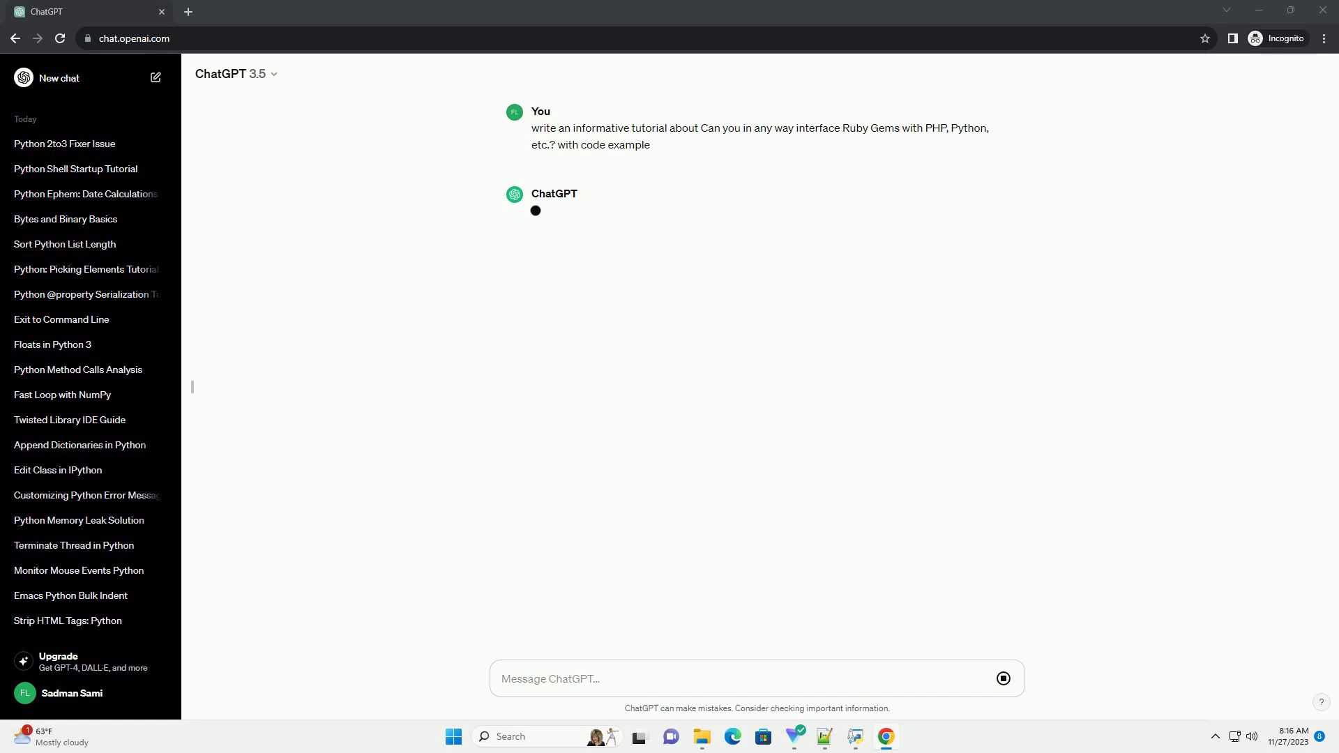